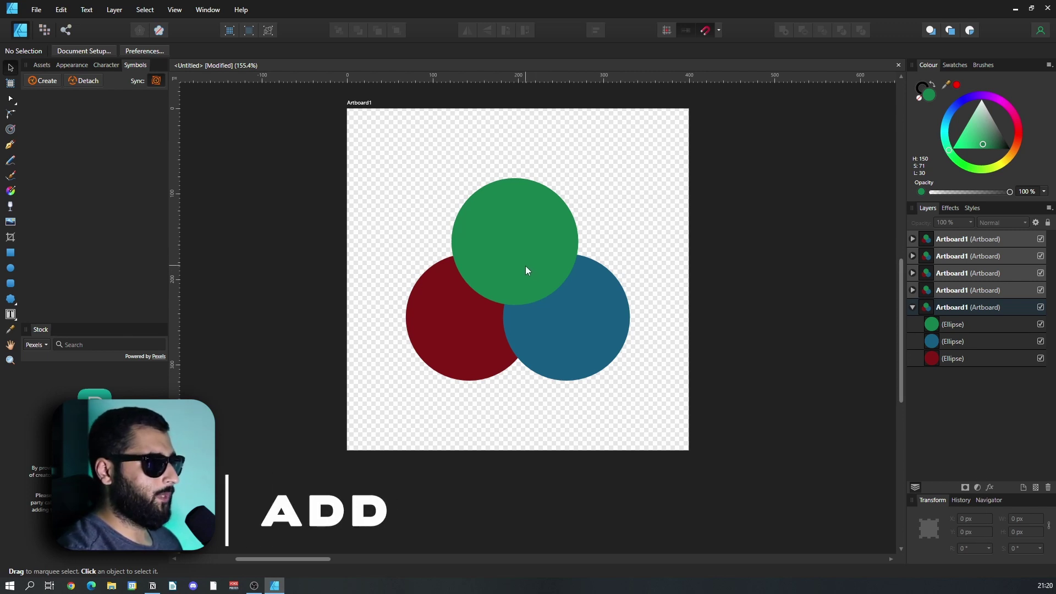
- Select all three circles and Add them into one dark red shape, undoing twice to demonstrate
{"action": "left_click", "coordinate": [526, 266]}
{"action": "key", "text": "ctrl+a"}
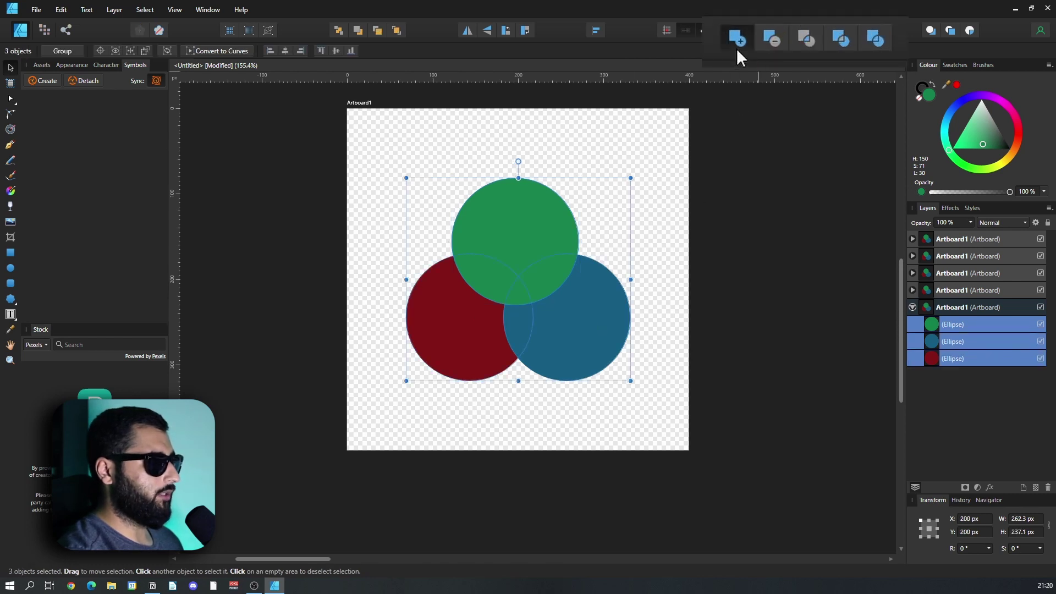
{"action": "left_click", "coordinate": [784, 32]}
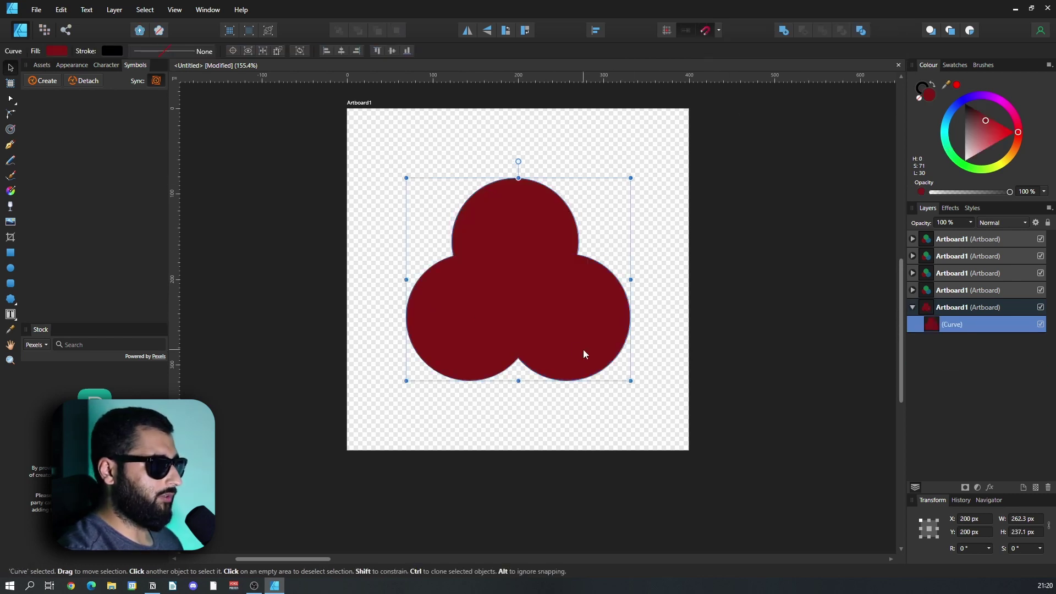
{"action": "key", "text": "ctrl+z"}
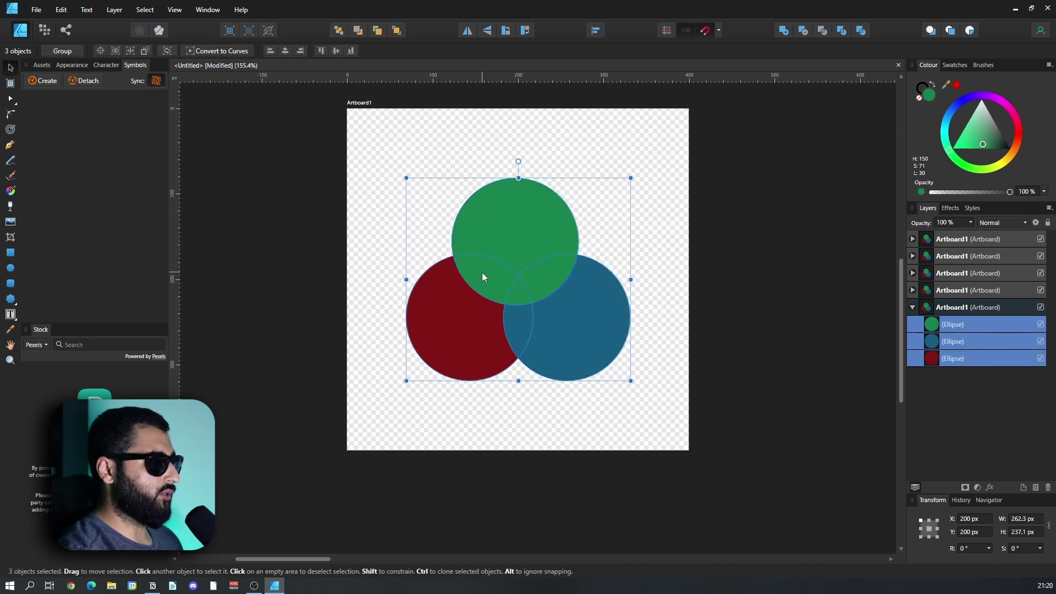
{"action": "left_click", "coordinate": [784, 31]}
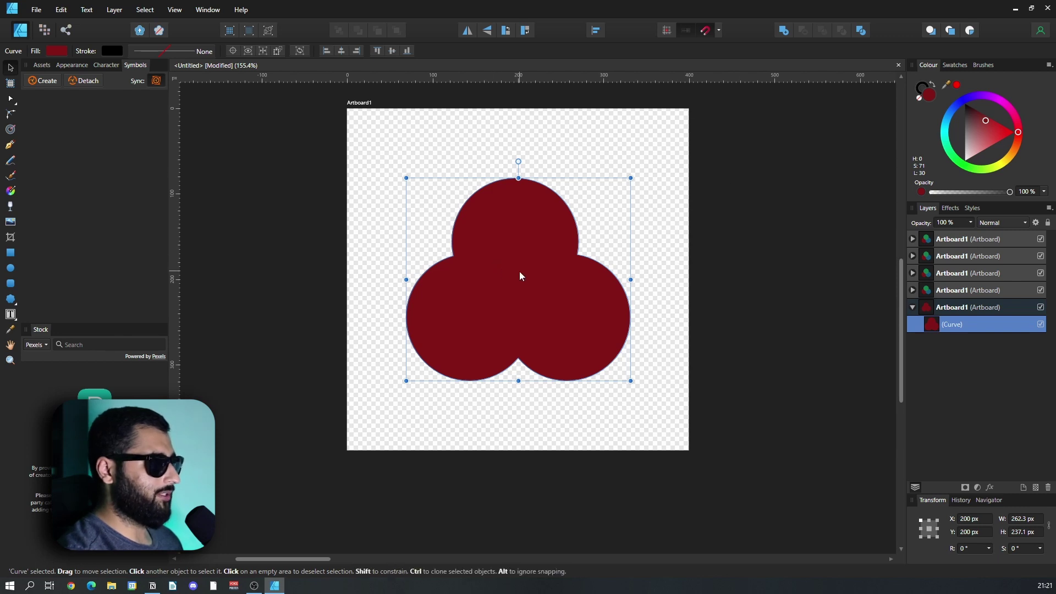
{"action": "key", "text": "ctrl+z"}
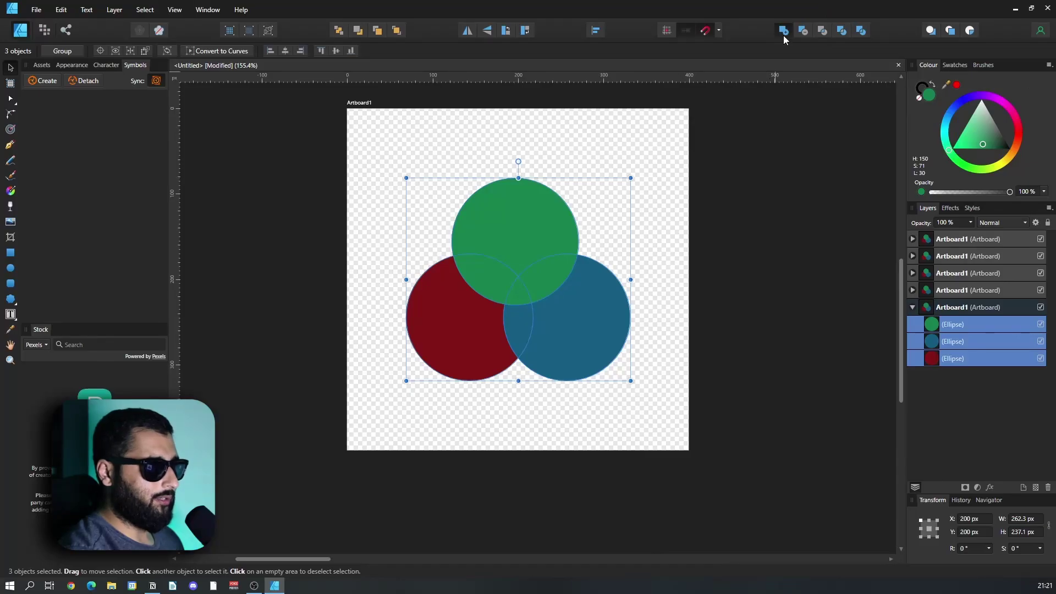
{"action": "left_click", "coordinate": [783, 34]}
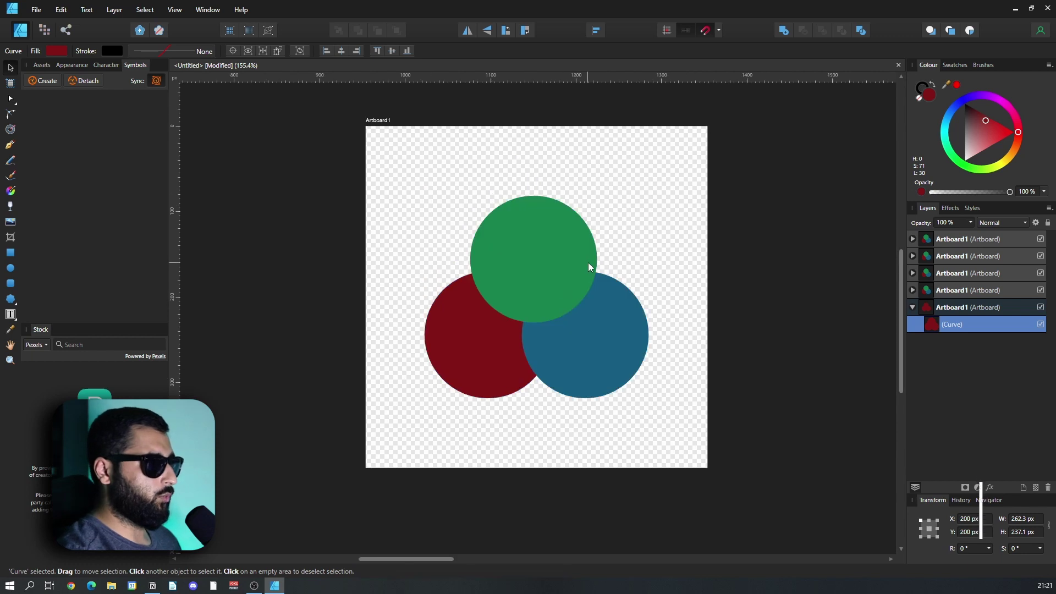
{"action": "left_click", "coordinate": [533, 251]}
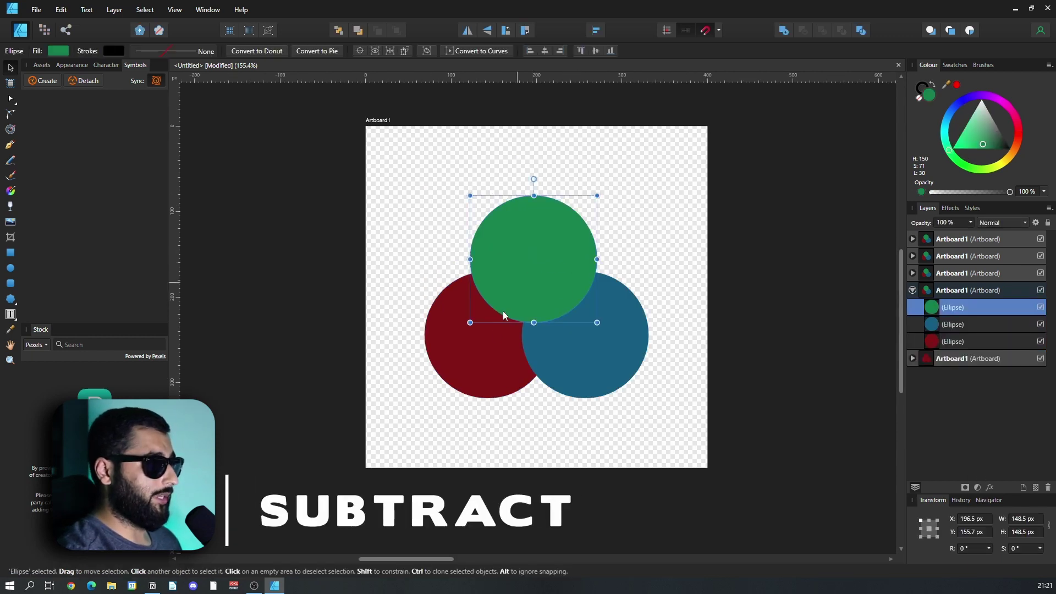
{"action": "left_click", "coordinate": [517, 349], "text": "shift"}
{"action": "left_click", "coordinate": [619, 352], "text": "shift"}
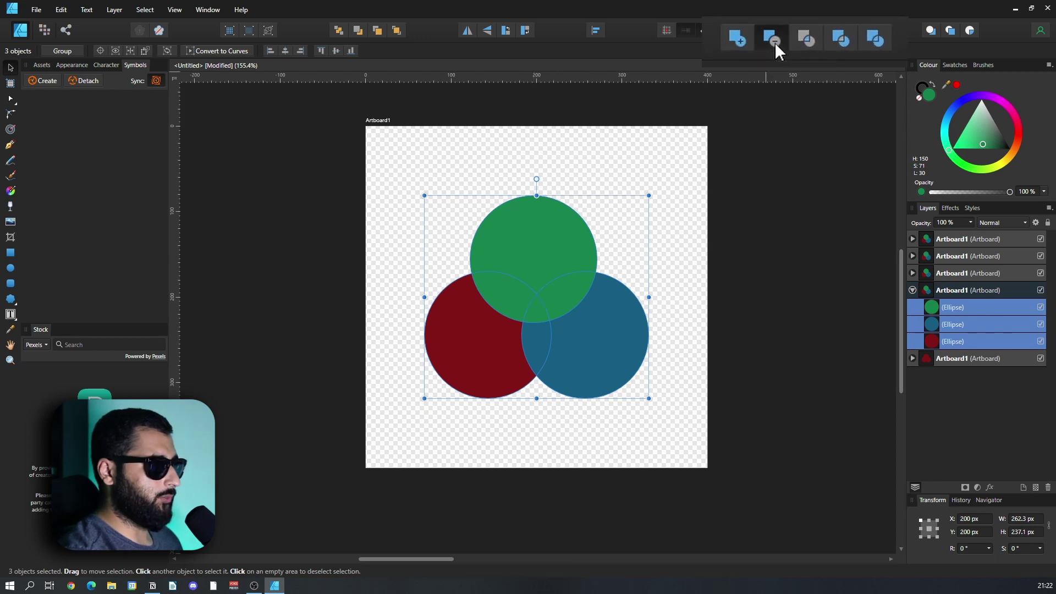
{"action": "left_click", "coordinate": [804, 33]}
{"action": "key", "text": "ctrl+z"}
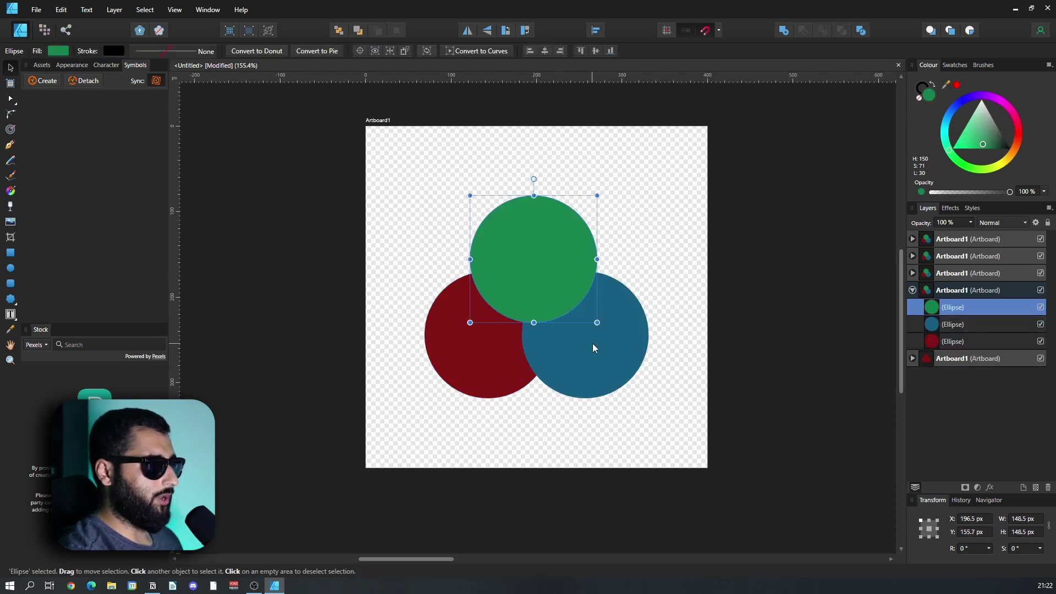
{"action": "key", "text": "ctrl+a"}
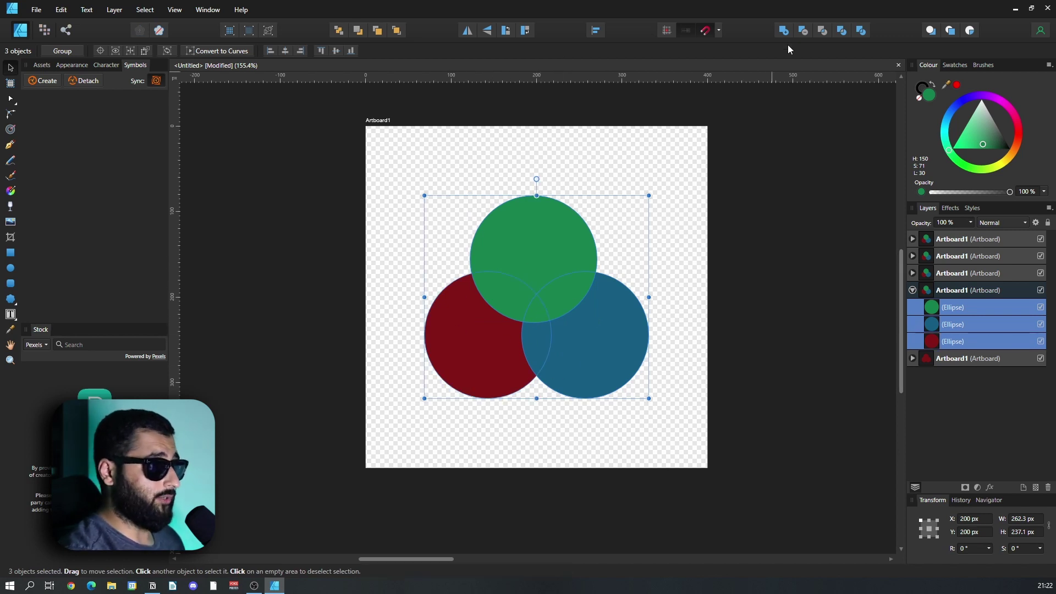
{"action": "left_click", "coordinate": [802, 31]}
{"action": "key", "text": "ctrl+z"}
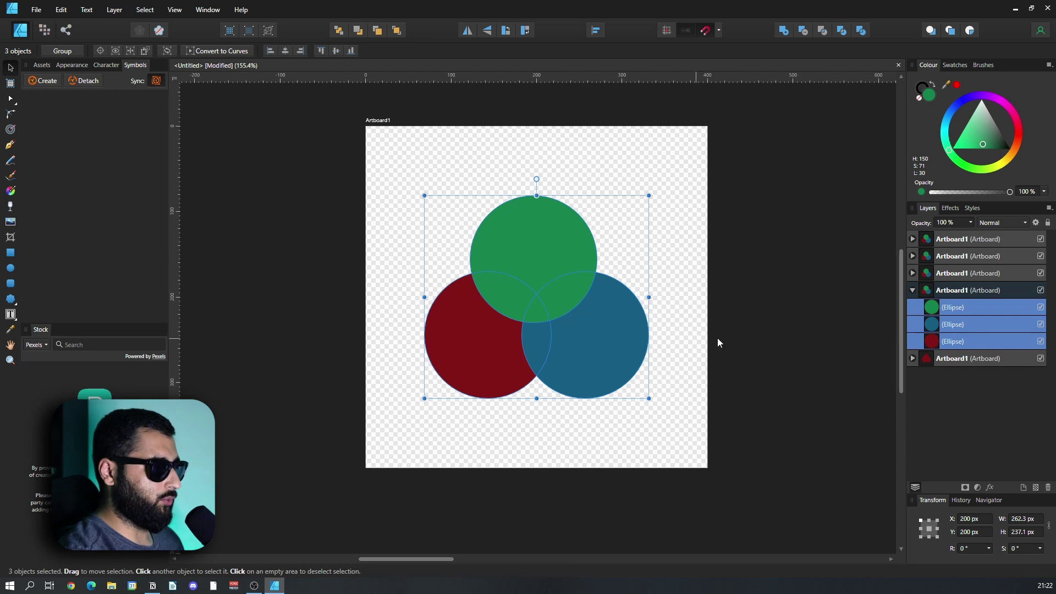
{"action": "left_click", "coordinate": [934, 324]}
- Move the blue ellipse below the red one in Layers, select all three circles, and Subtract
{"action": "left_click_drag", "start_coordinate": [934, 325], "coordinate": [932, 343]}
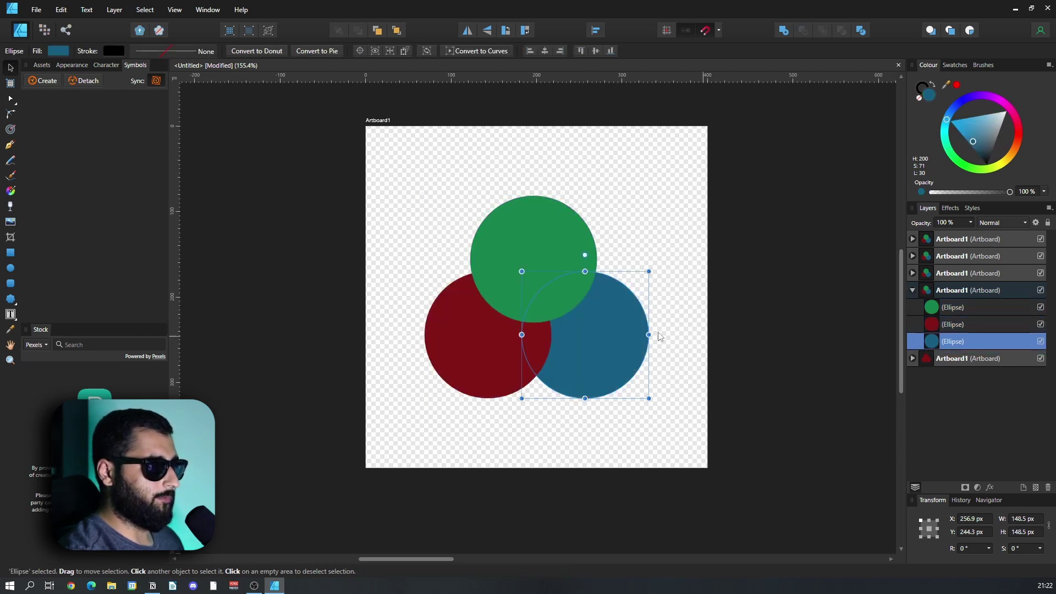
{"action": "left_click", "coordinate": [506, 279], "text": "shift"}
{"action": "left_click", "coordinate": [477, 321], "text": "shift"}
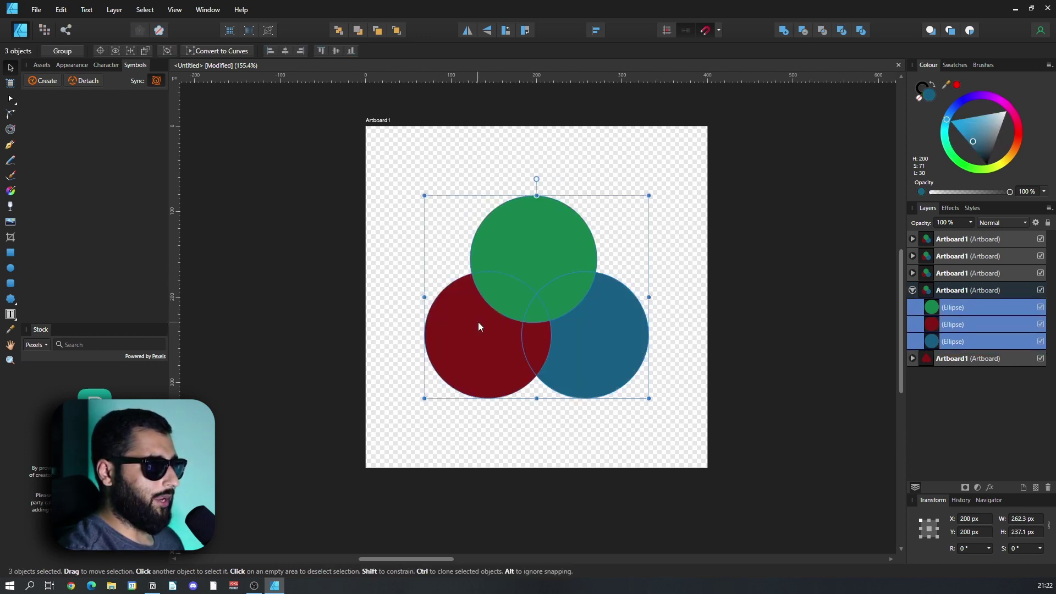
{"action": "left_click", "coordinate": [807, 34]}
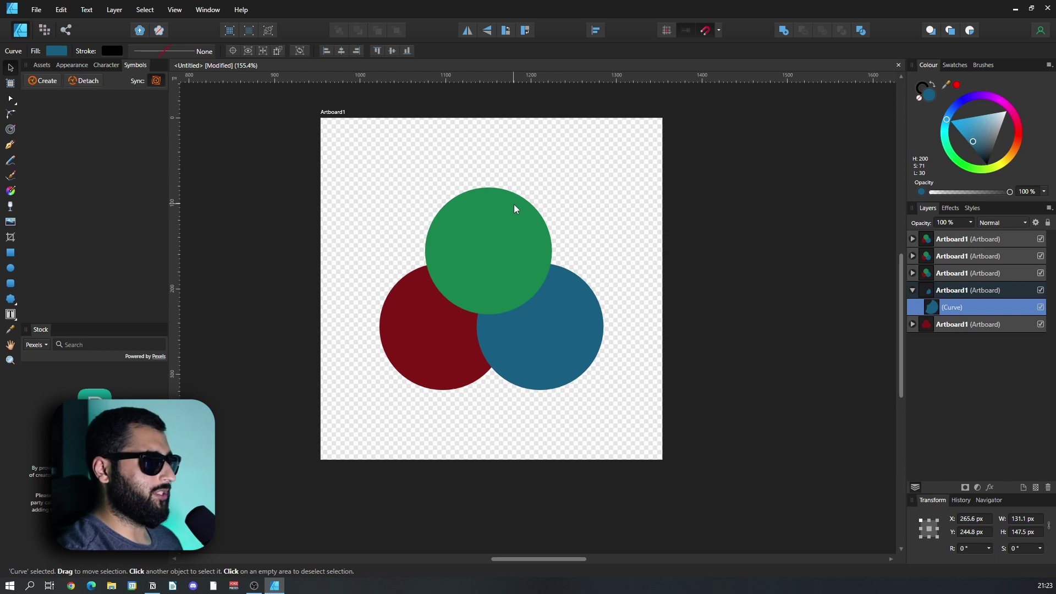
- Intersect all three circles to keep only their shared centre, then undo it
{"action": "key", "text": "ctrl+a"}
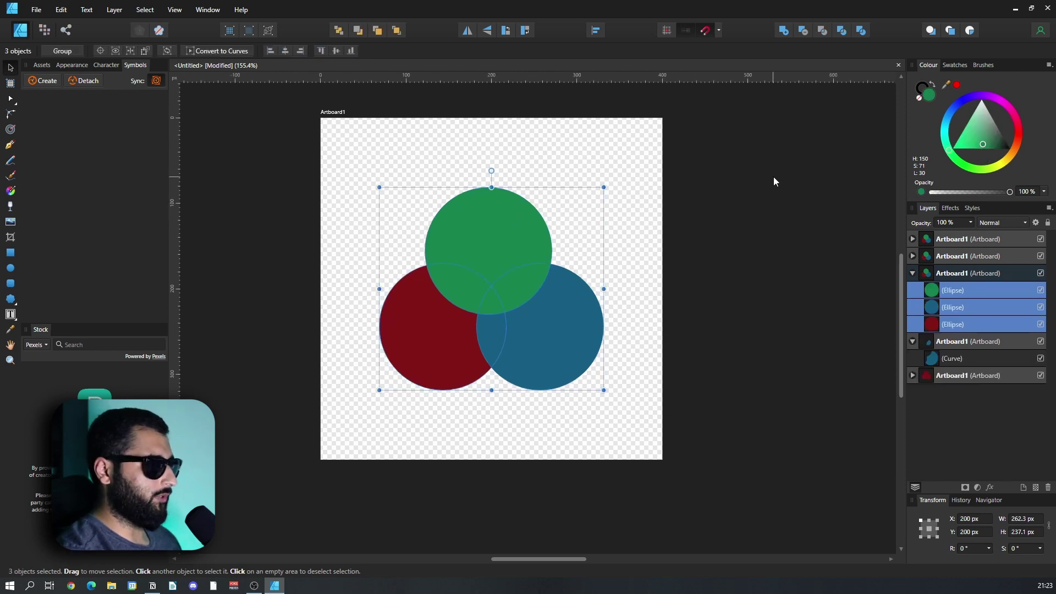
{"action": "scroll", "coordinate": [484, 312], "scroll_direction": "up", "scroll_amount": 4}
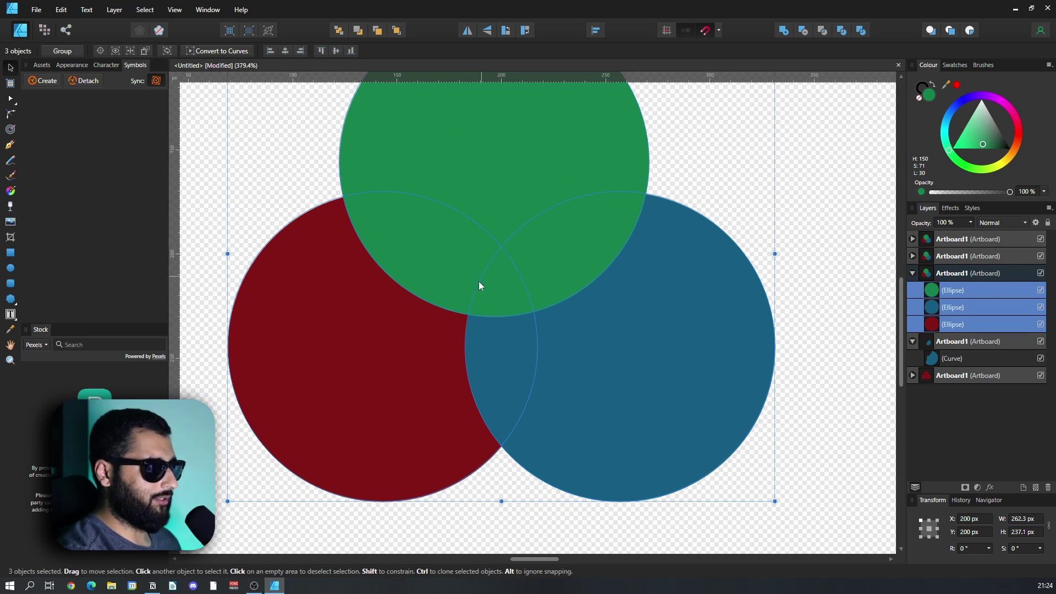
{"action": "key", "text": "ctrl+0"}
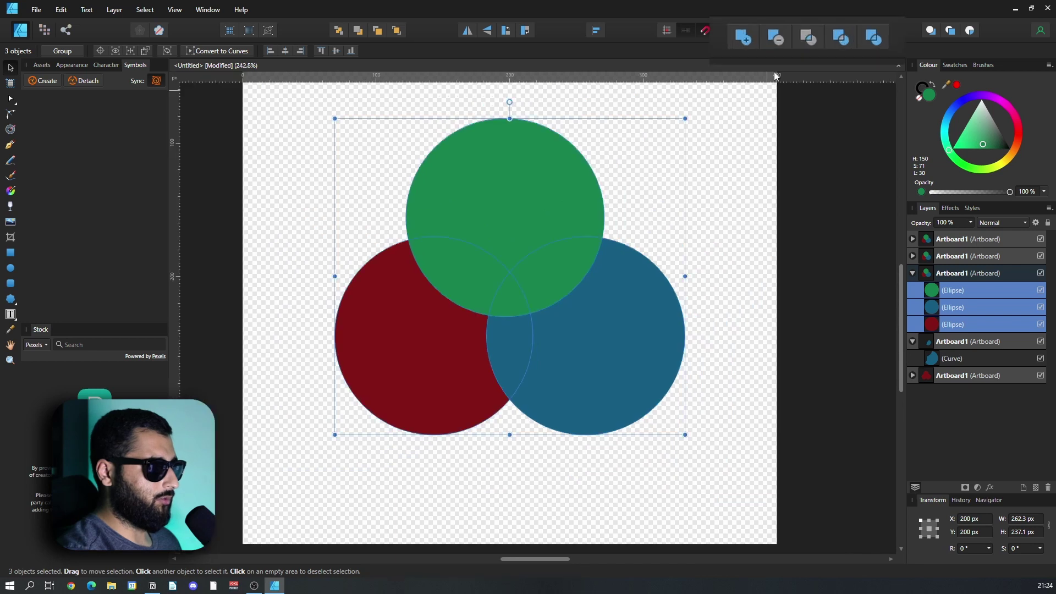
{"action": "left_click", "coordinate": [802, 40]}
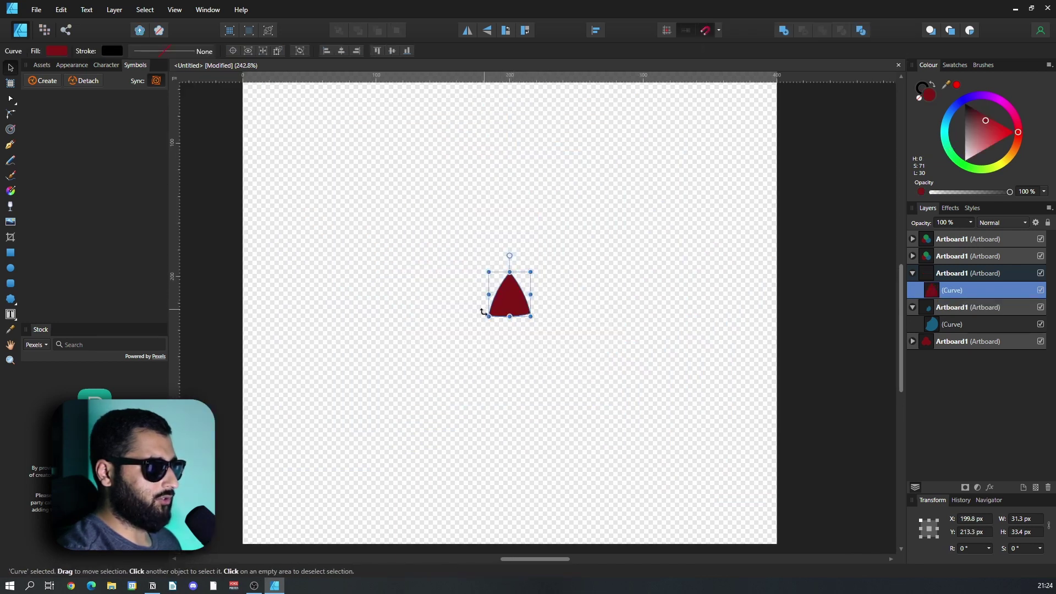
{"action": "key", "text": "ctrl+z"}
- Intersect just the green and blue circles, undo, and reselect all three circles
{"action": "left_click", "coordinate": [566, 235]}
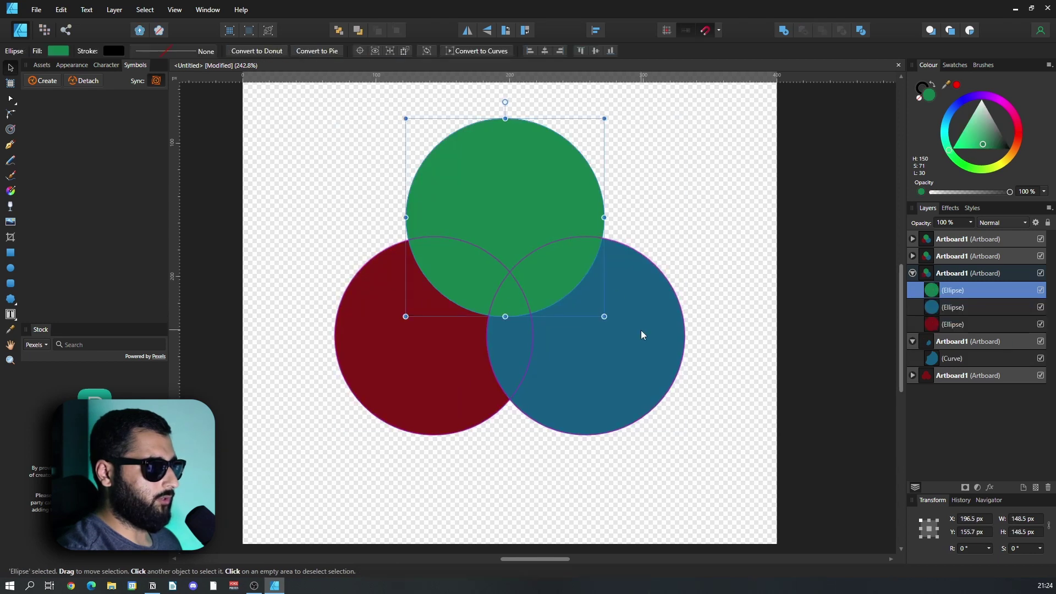
{"action": "left_click", "coordinate": [641, 330], "text": "shift"}
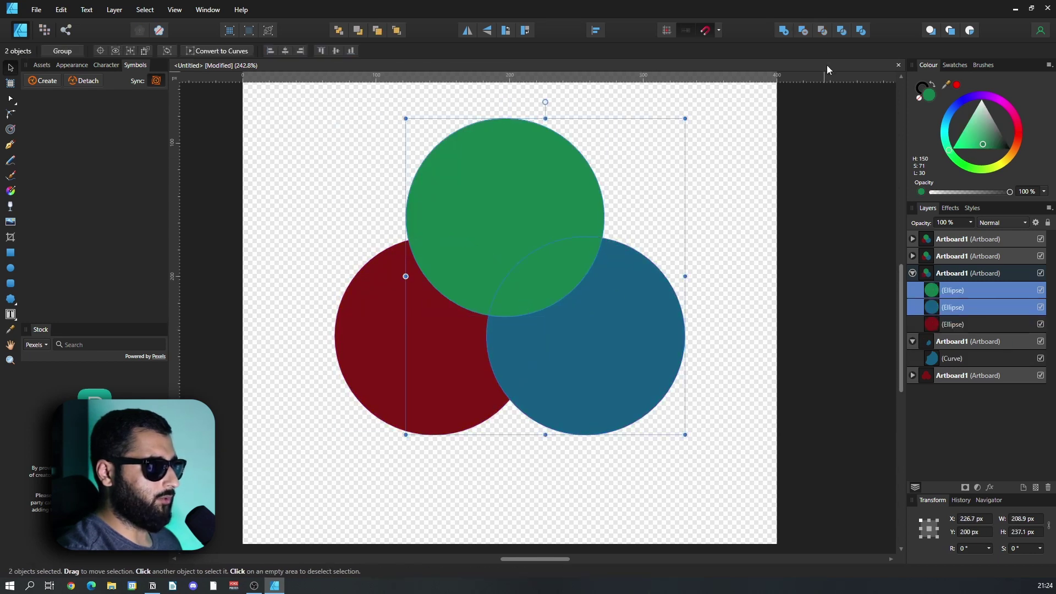
{"action": "left_click", "coordinate": [822, 31]}
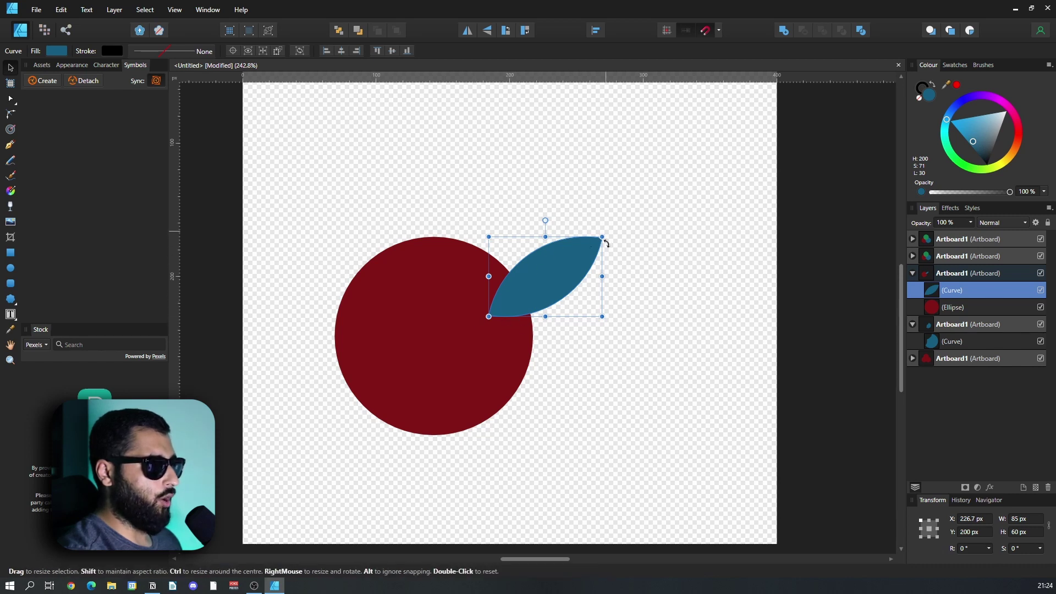
{"action": "key", "text": "ctrl+z"}
{"action": "left_click", "coordinate": [388, 338], "text": "shift"}
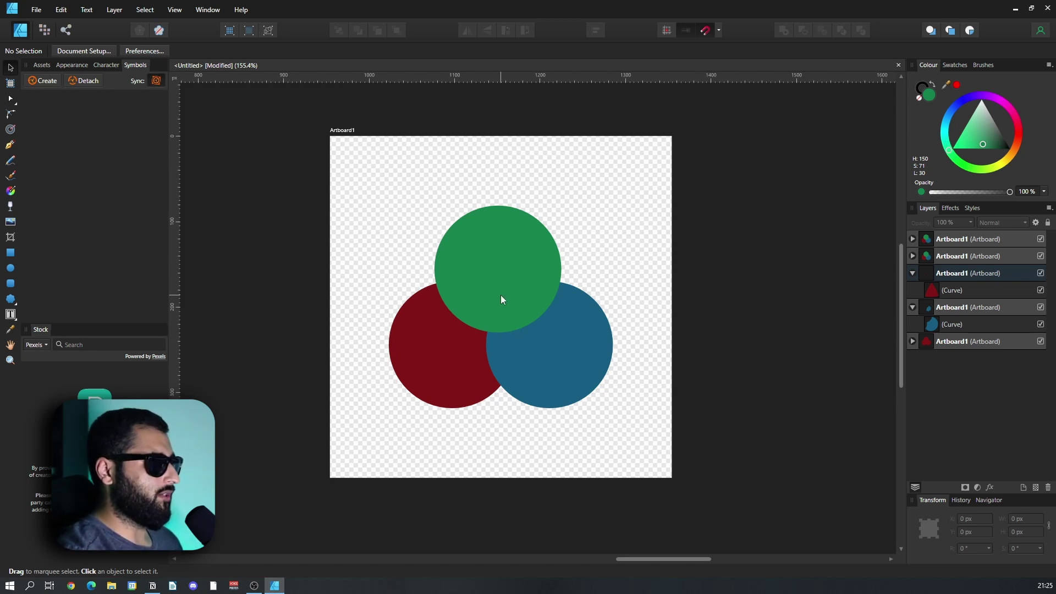
- Select the green, red and blue circles and apply Xor to hollow out their overlaps
{"action": "left_click", "coordinate": [499, 272]}
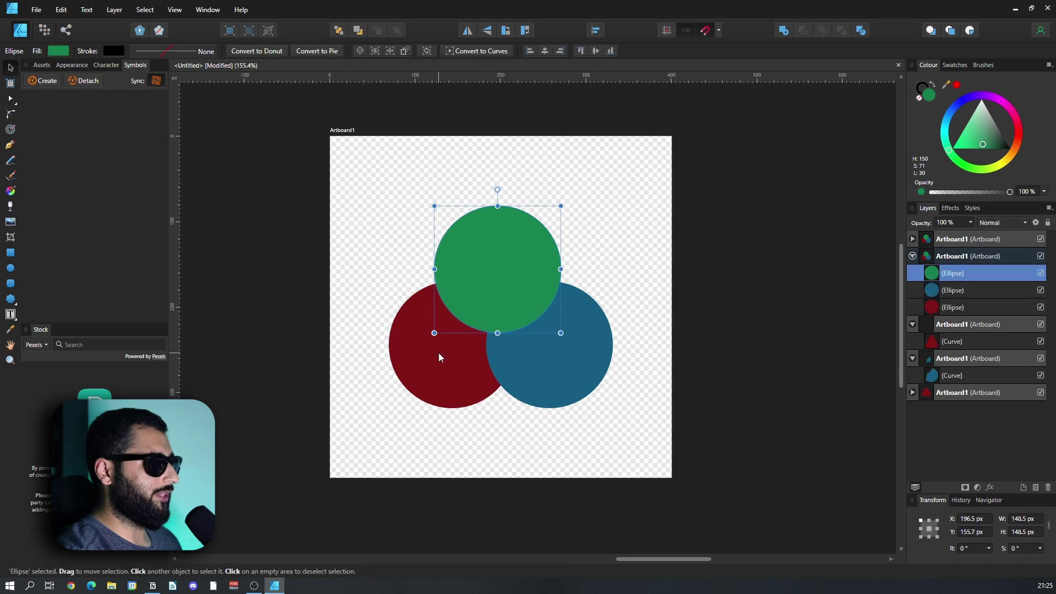
{"action": "left_click", "coordinate": [437, 352], "text": "shift"}
{"action": "left_click", "coordinate": [554, 347], "text": "shift"}
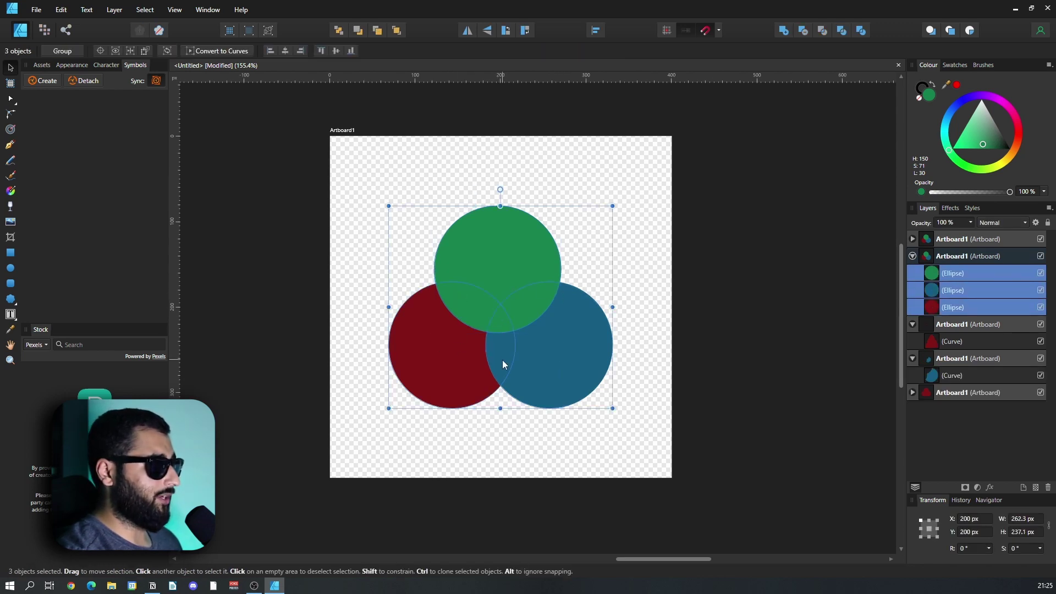
{"action": "scroll", "coordinate": [499, 356], "scroll_direction": "up", "scroll_amount": 3}
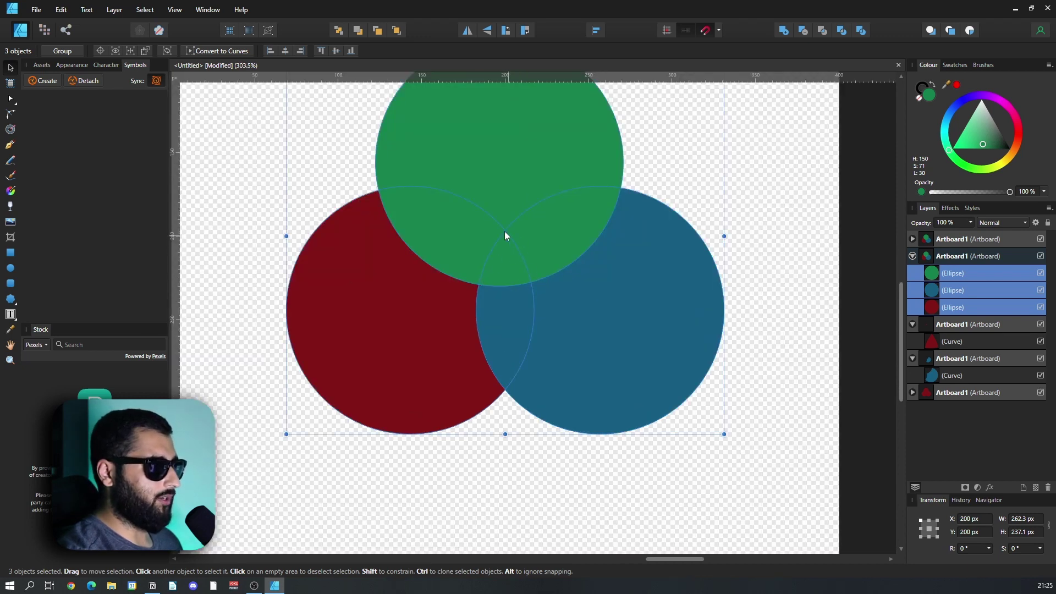
{"action": "left_click", "coordinate": [842, 38]}
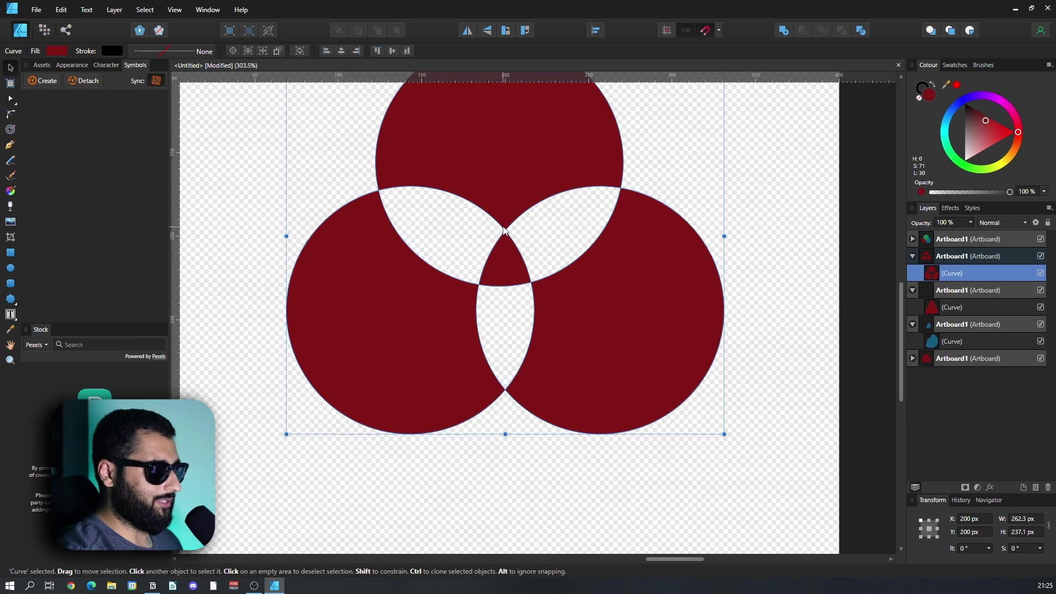
{"action": "key", "text": "ctrl+z"}
{"action": "scroll", "coordinate": [520, 278], "scroll_direction": "down", "scroll_amount": 1}
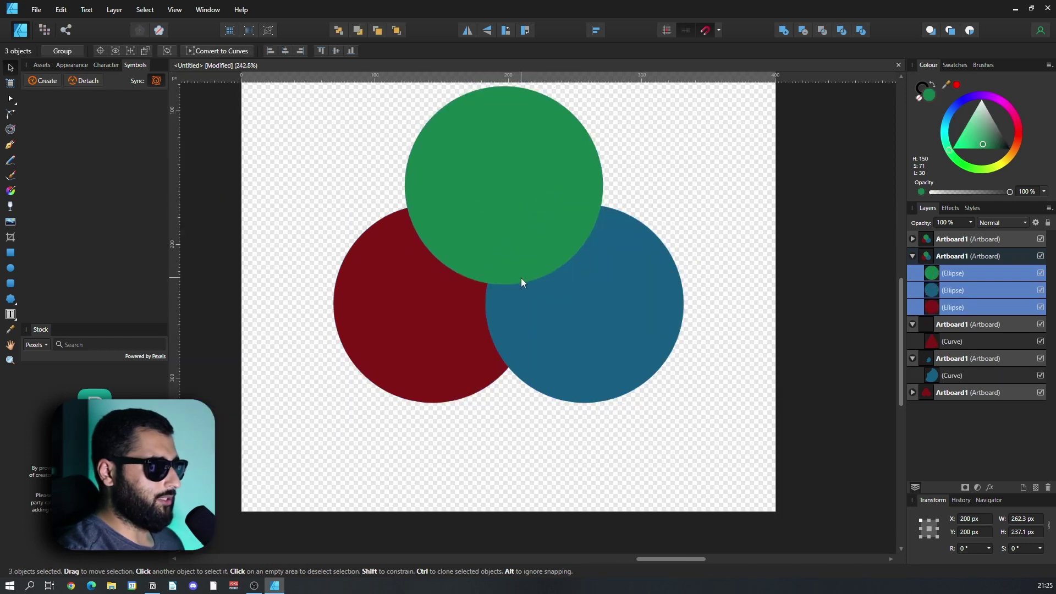
{"action": "scroll", "coordinate": [582, 279], "scroll_direction": "up", "scroll_amount": 1}
{"action": "left_click", "coordinate": [518, 184]}
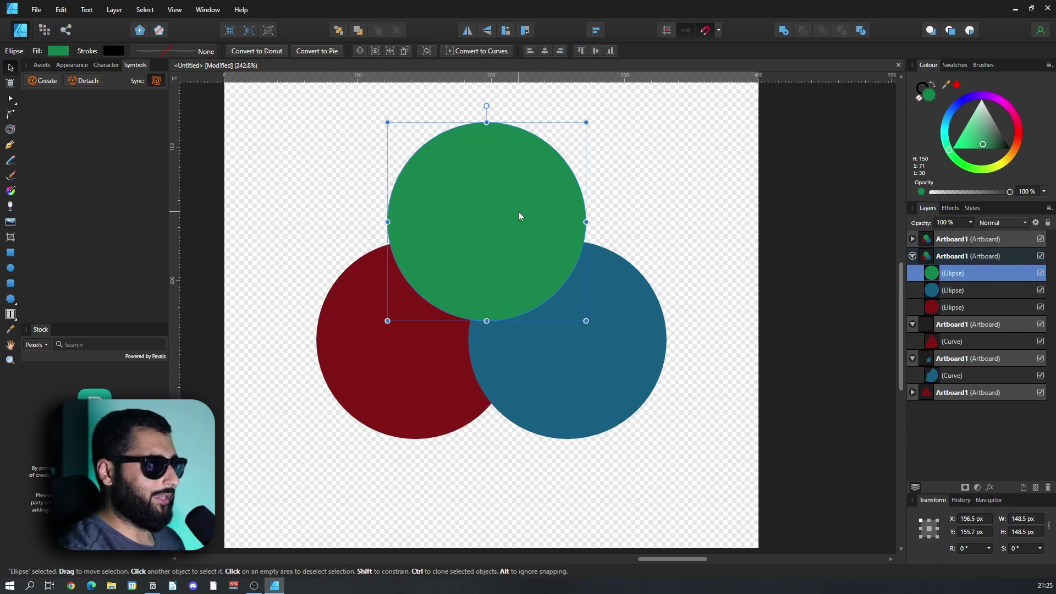
{"action": "left_click", "coordinate": [625, 337], "text": "shift"}
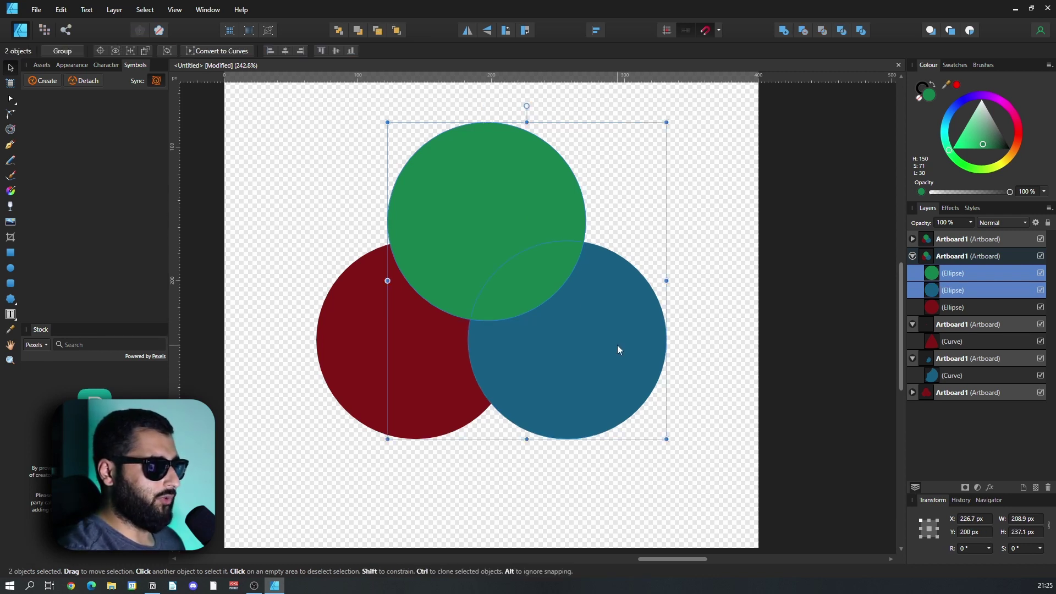
{"action": "left_click", "coordinate": [840, 31]}
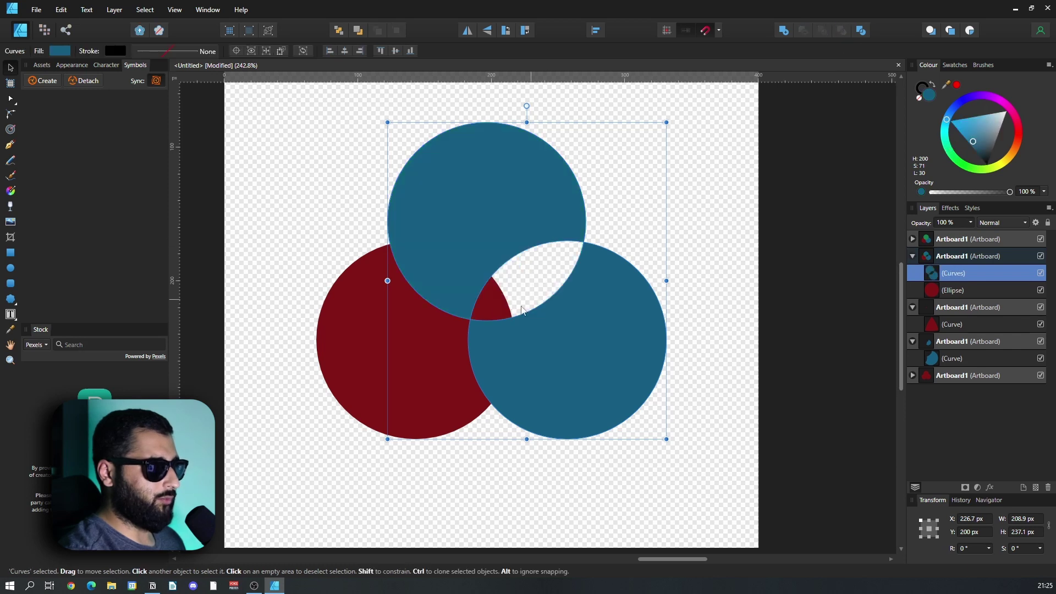
{"action": "left_click", "coordinate": [354, 339], "text": "shift"}
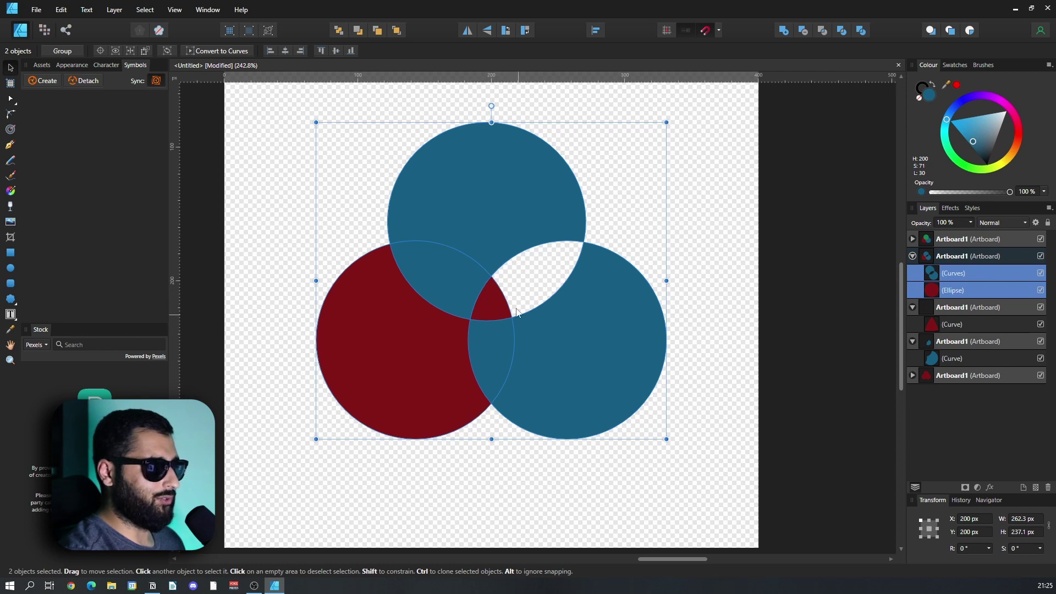
{"action": "left_click", "coordinate": [843, 31]}
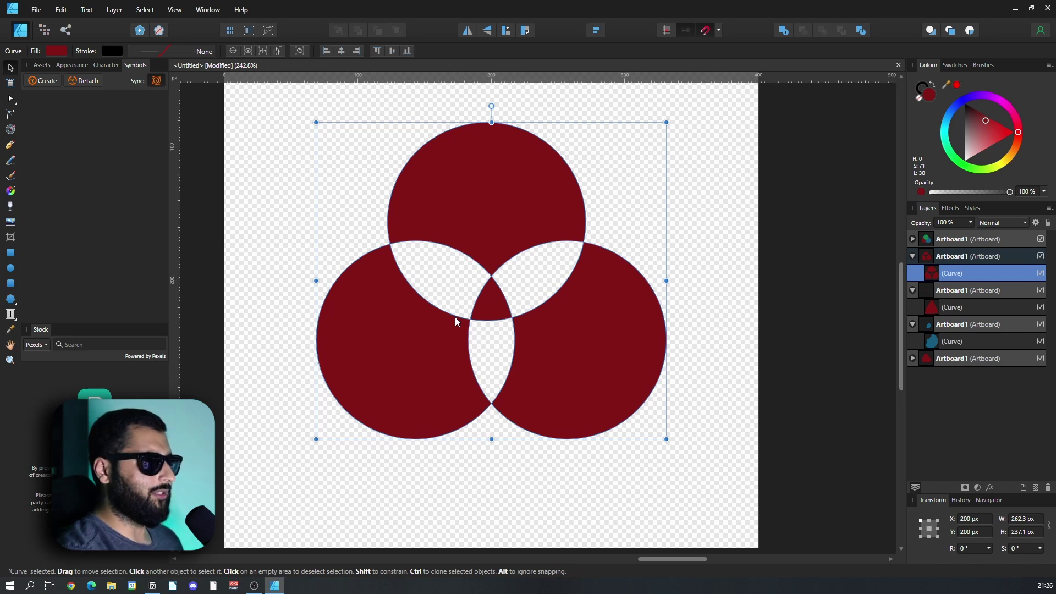
{"action": "scroll", "coordinate": [454, 316], "scroll_direction": "down", "scroll_amount": 3}
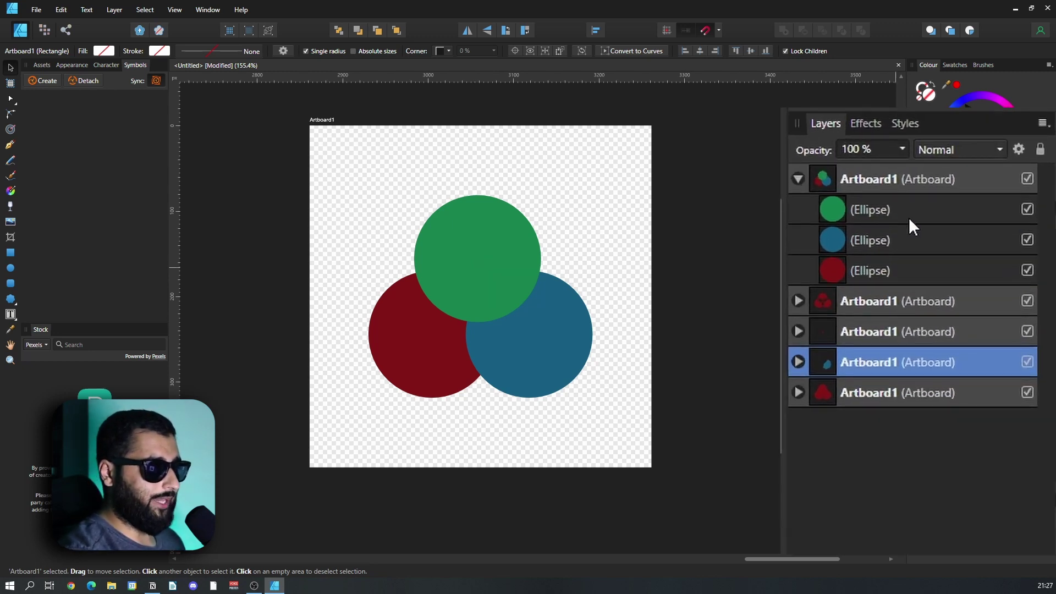
- Select the green, red and blue circles and Divide them into 15 coloured pieces
{"action": "left_click", "coordinate": [440, 282]}
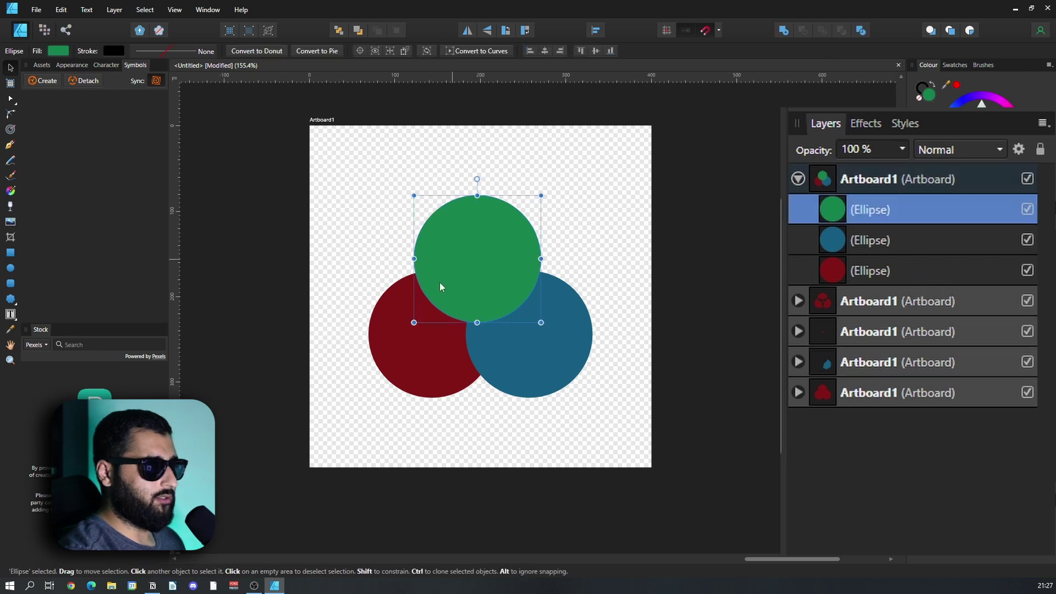
{"action": "left_click", "coordinate": [440, 358], "text": "shift"}
{"action": "left_click", "coordinate": [549, 358], "text": "shift"}
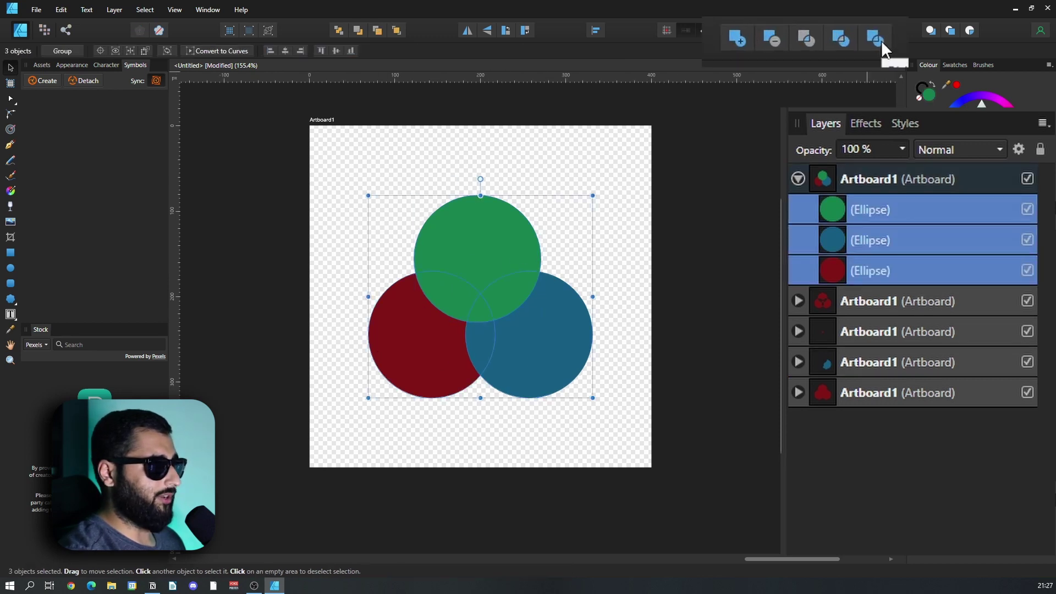
{"action": "left_click", "coordinate": [860, 30]}
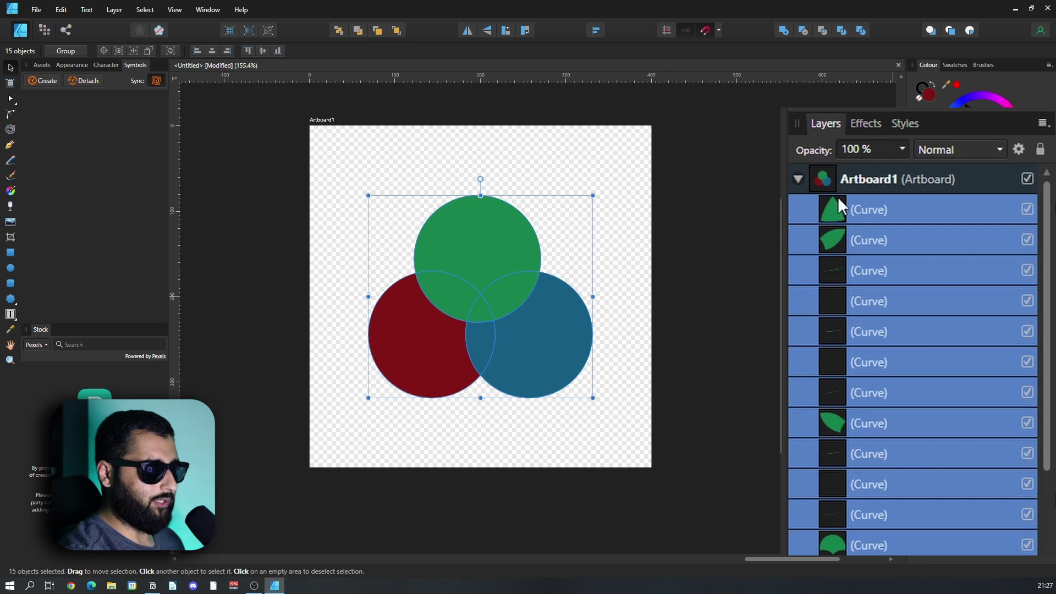
- Select the six tiny sliver curves plus the small green triangle and Add them together
{"action": "left_click", "coordinate": [840, 271]}
{"action": "scroll", "coordinate": [490, 311], "scroll_direction": "up", "scroll_amount": 8}
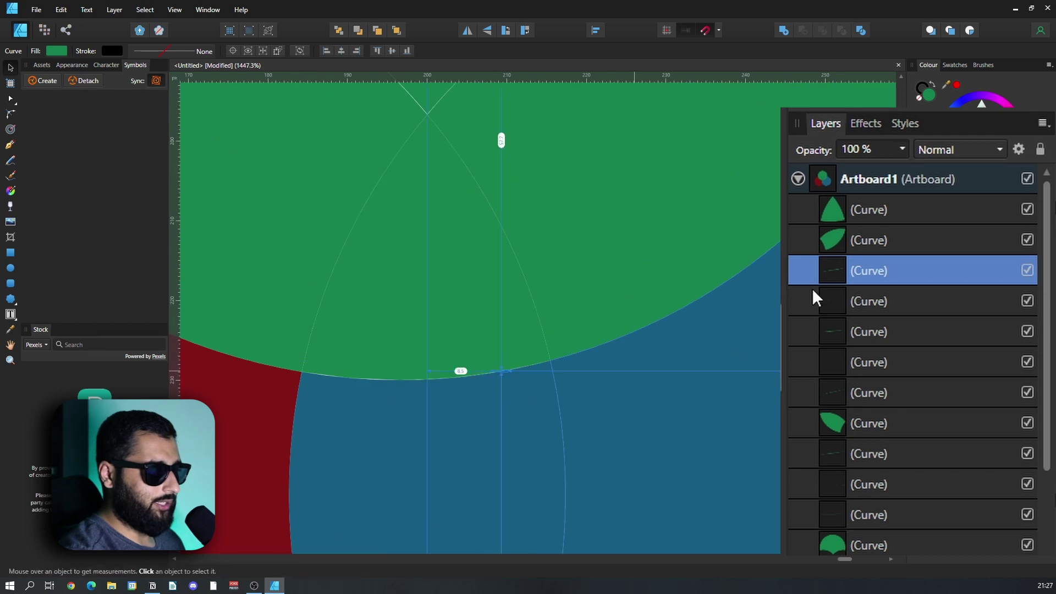
{"action": "left_click", "coordinate": [837, 361], "text": "shift"}
{"action": "left_click", "coordinate": [836, 388], "text": "shift"}
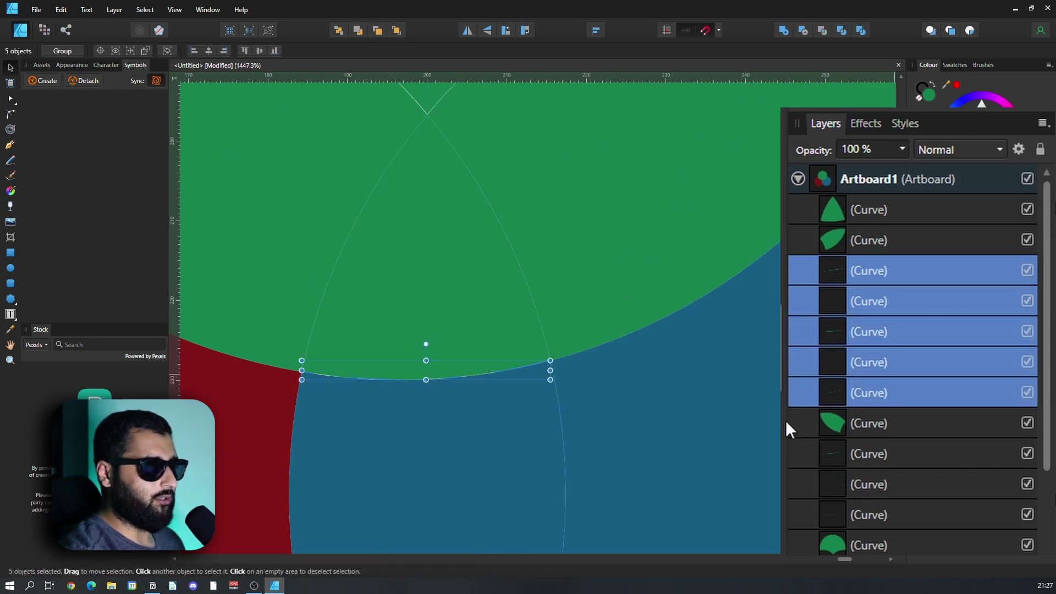
{"action": "left_click_drag", "start_coordinate": [786, 439], "coordinate": [790, 526]}
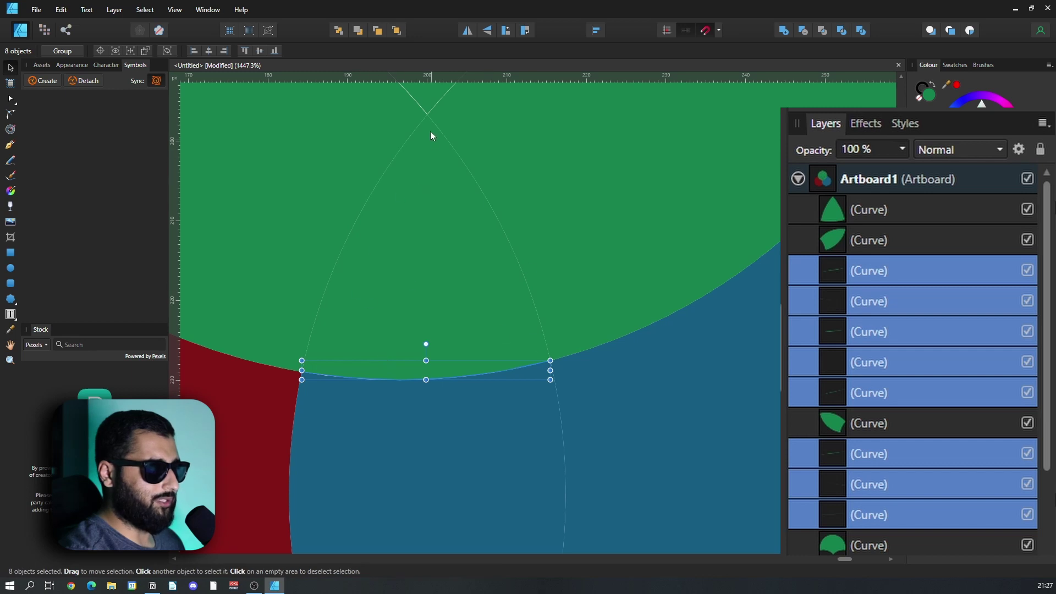
{"action": "left_click", "coordinate": [833, 211], "text": "ctrl"}
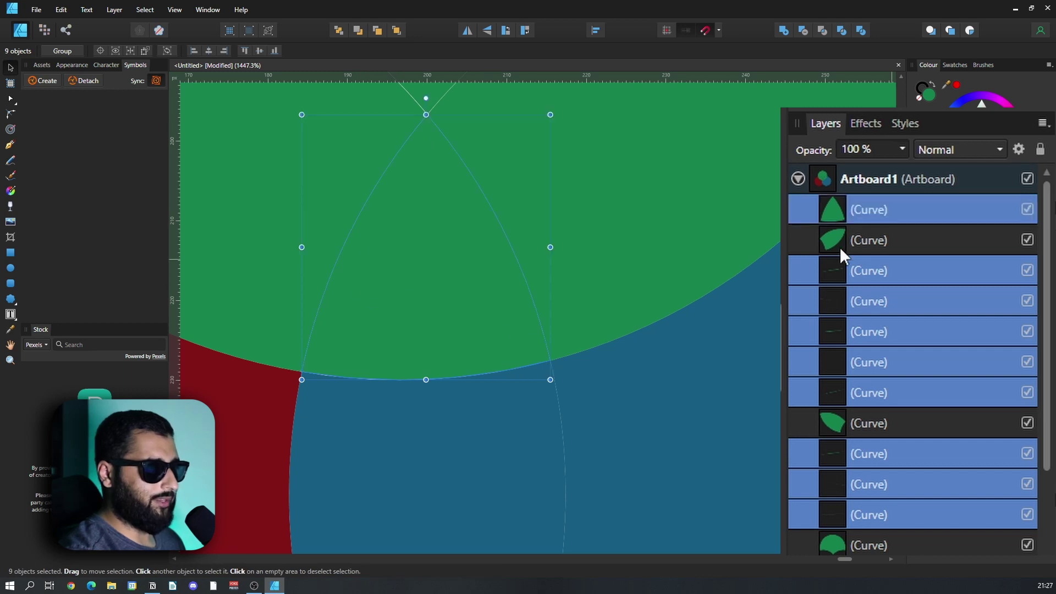
{"action": "left_click", "coordinate": [785, 31]}
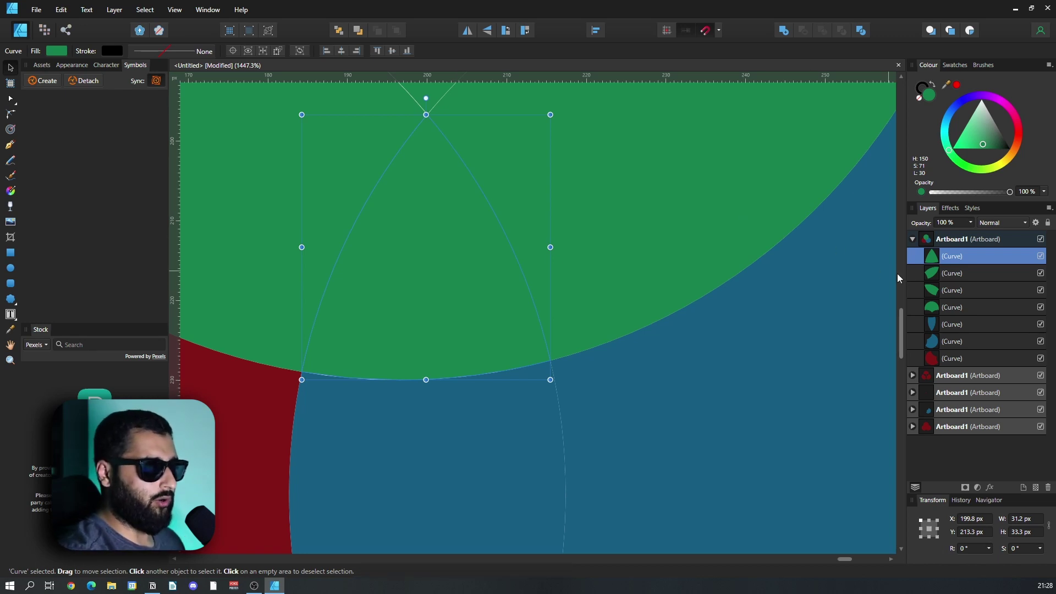
- Drag the green piece up, red down-left, blue down-right, and the blue lens downward
{"action": "scroll", "coordinate": [643, 245], "scroll_direction": "down", "scroll_amount": 8}
{"action": "left_click", "coordinate": [498, 220]}
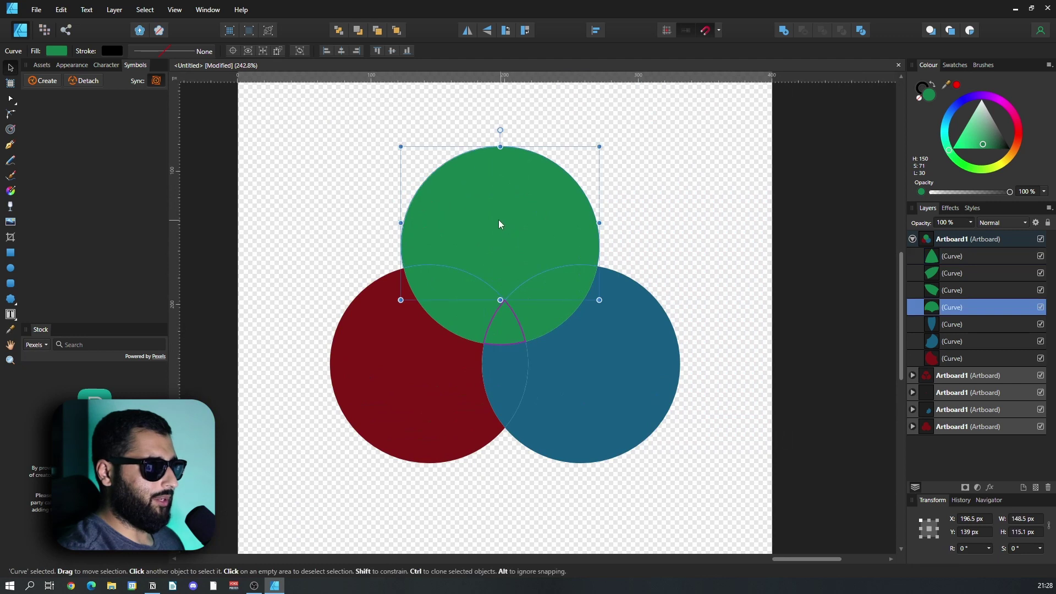
{"action": "left_click_drag", "start_coordinate": [498, 219], "coordinate": [503, 153]}
{"action": "left_click", "coordinate": [406, 369]}
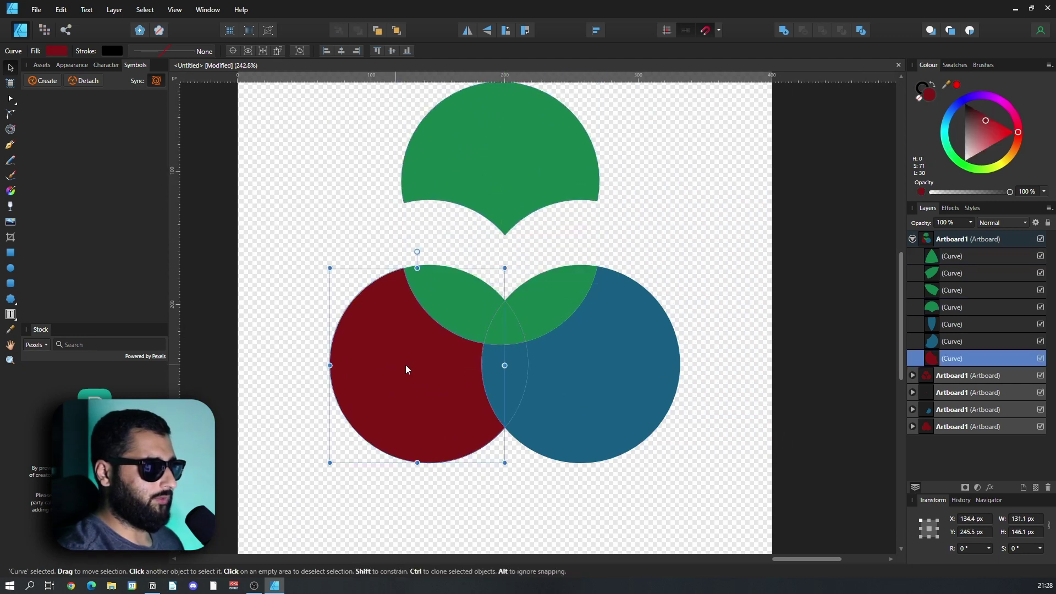
{"action": "left_click_drag", "start_coordinate": [406, 369], "coordinate": [350, 423]}
{"action": "left_click_drag", "start_coordinate": [624, 394], "coordinate": [696, 469]}
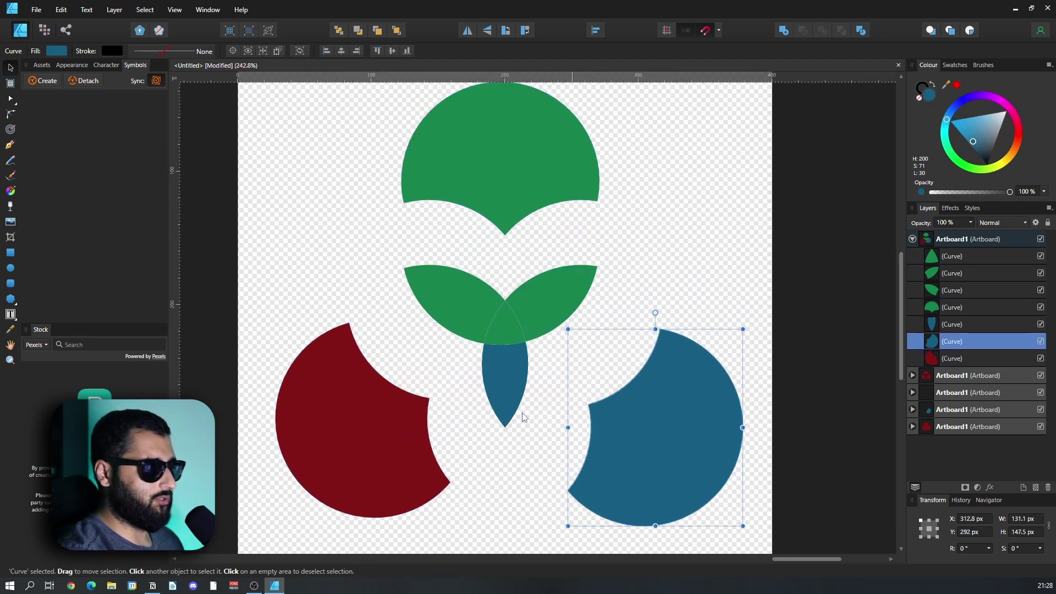
{"action": "left_click_drag", "start_coordinate": [506, 388], "coordinate": [509, 432]}
- Pull the left and right green leaves diagonally outward, leaving the centre triangle in place
{"action": "left_click_drag", "start_coordinate": [461, 309], "coordinate": [418, 265]}
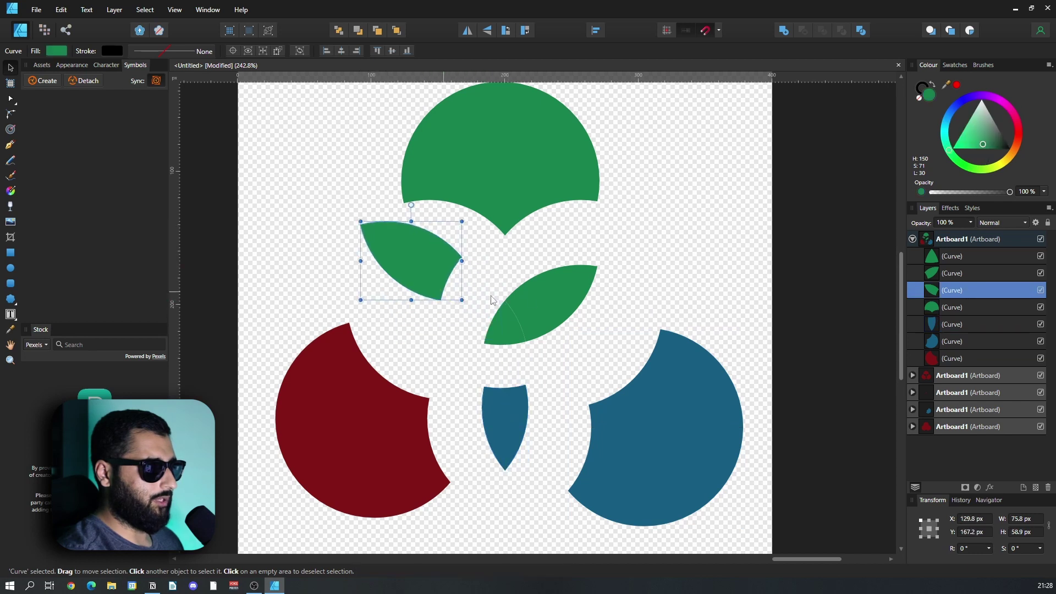
{"action": "left_click", "coordinate": [539, 312]}
{"action": "left_click_drag", "start_coordinate": [539, 312], "coordinate": [582, 269]}
{"action": "left_click", "coordinate": [506, 331]}
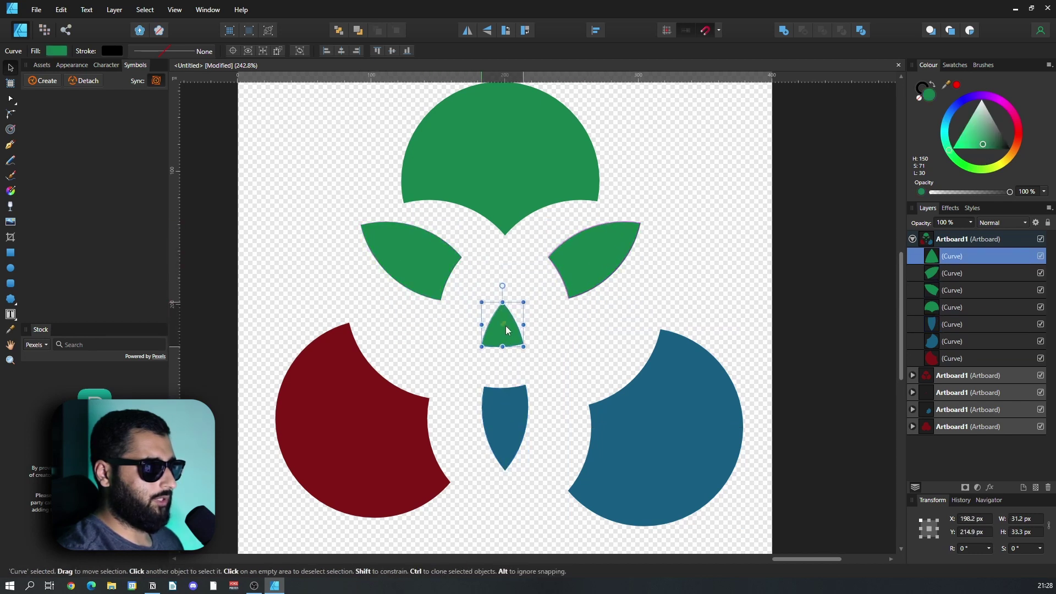
{"action": "scroll", "coordinate": [506, 331], "scroll_direction": "down", "scroll_amount": 1, "text": "ctrl"}
{"action": "left_click", "coordinate": [522, 266]}
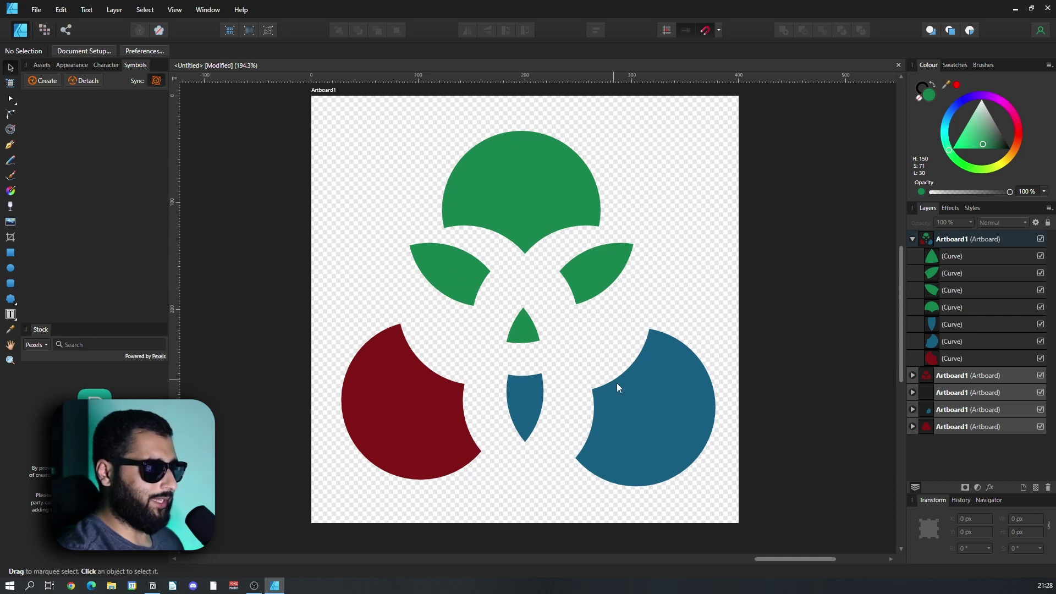
{"action": "scroll", "coordinate": [506, 411], "scroll_direction": "up", "scroll_amount": 1}
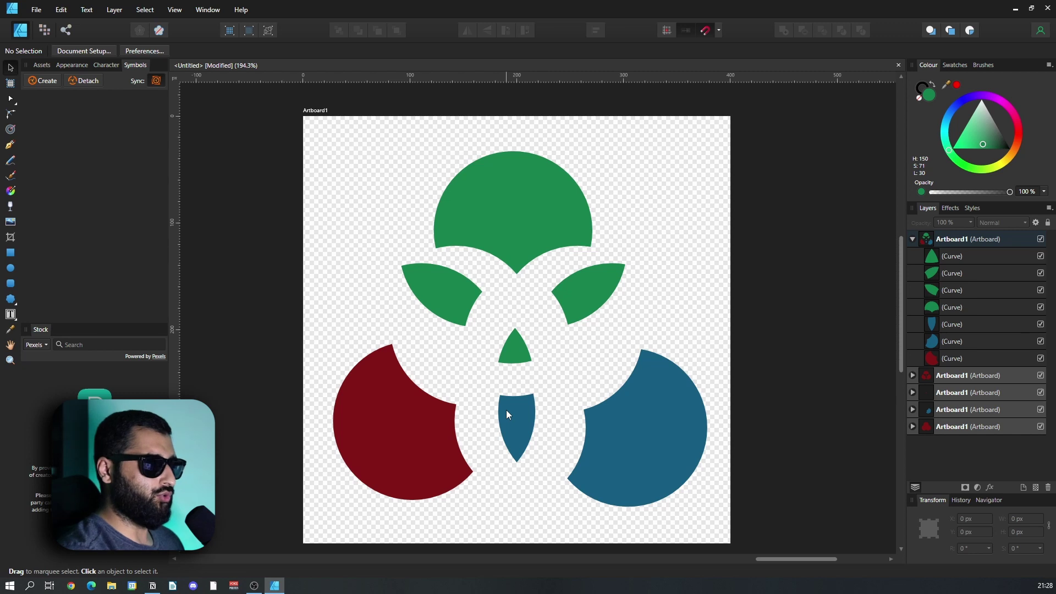
{"action": "left_click", "coordinate": [584, 296]}
{"action": "key", "text": "Delete"}
{"action": "key", "text": "Delete"}
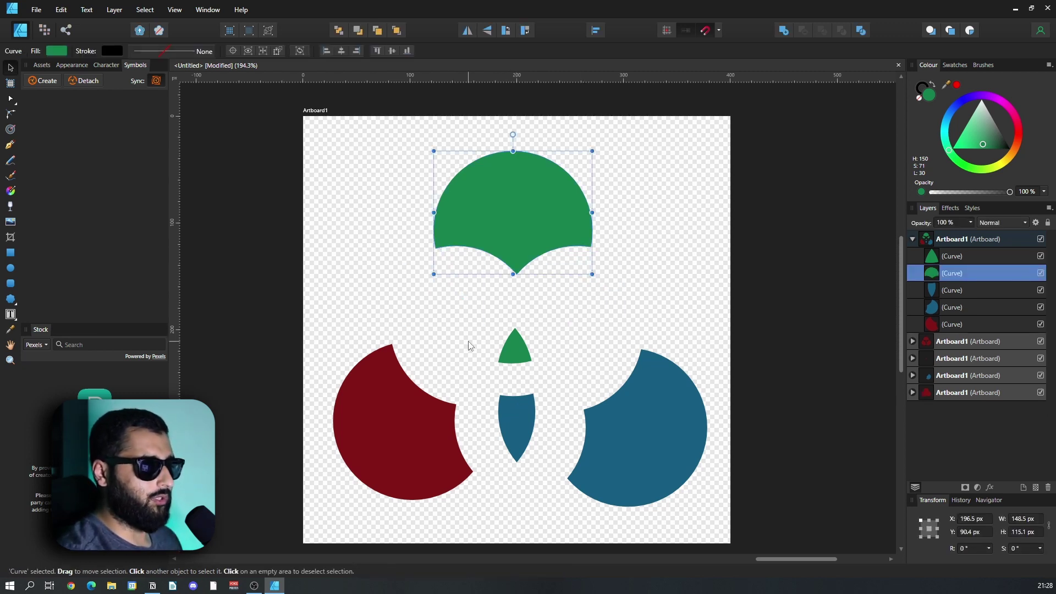
{"action": "key", "text": "ctrl+z"}
{"action": "key", "text": "ctrl+z"}
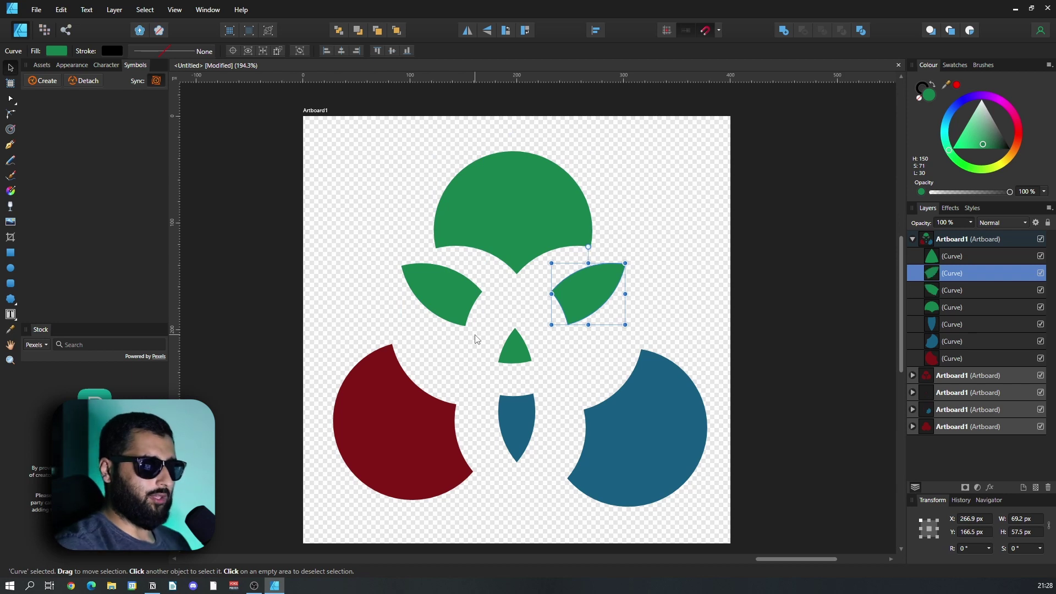